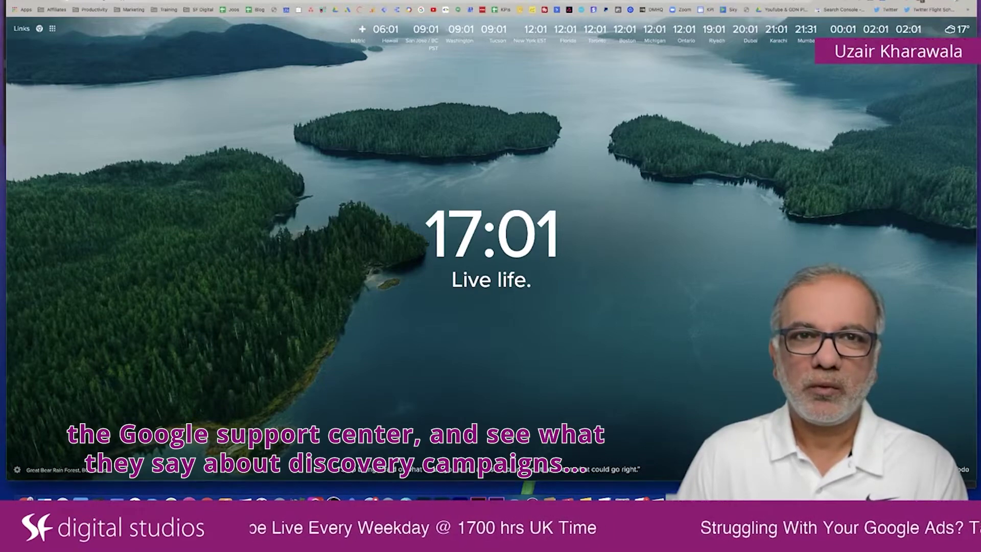
Switch tabs to load the Google Ads Help 'About Discovery campaigns' article.
key("ctrl+Tab")
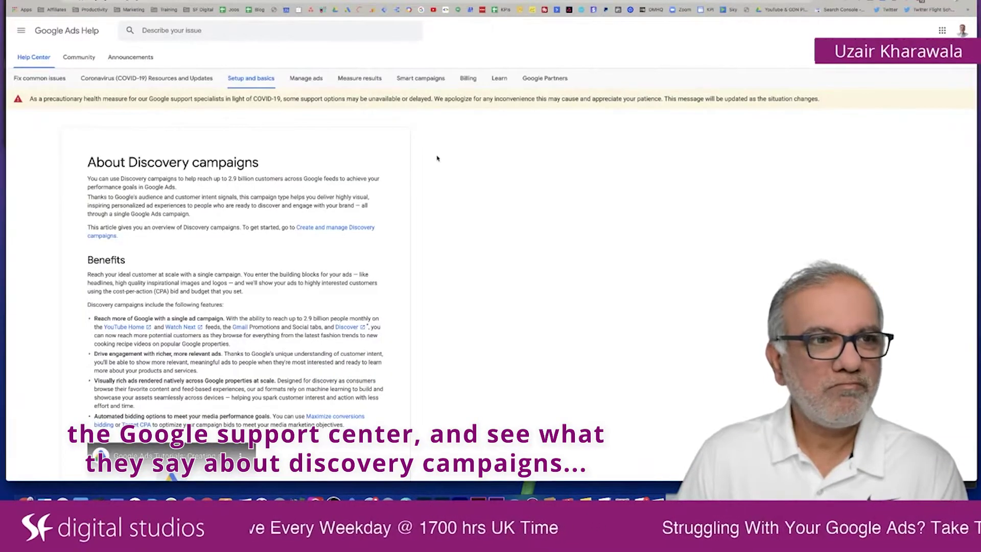
scroll(437, 158, "down", 2)
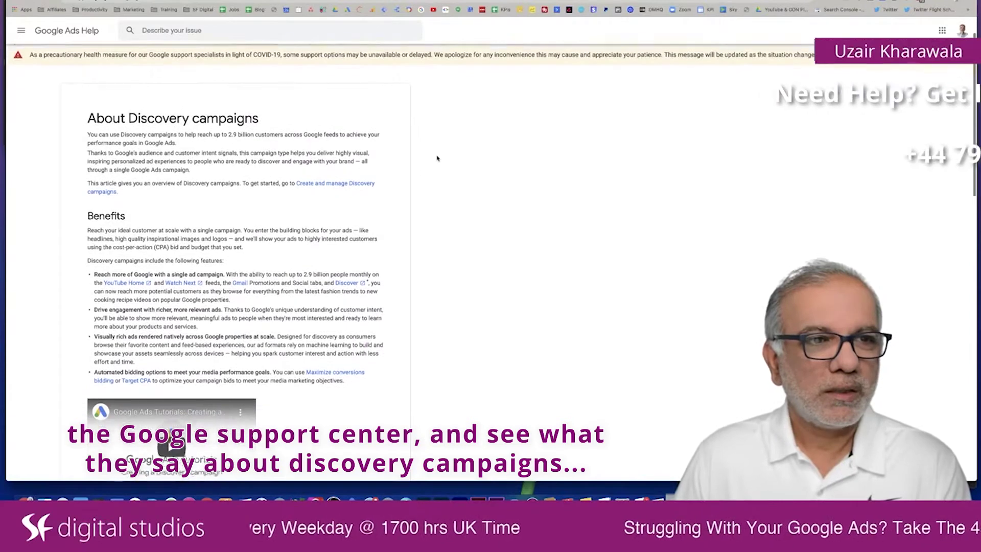
scroll(437, 158, "down", 2)
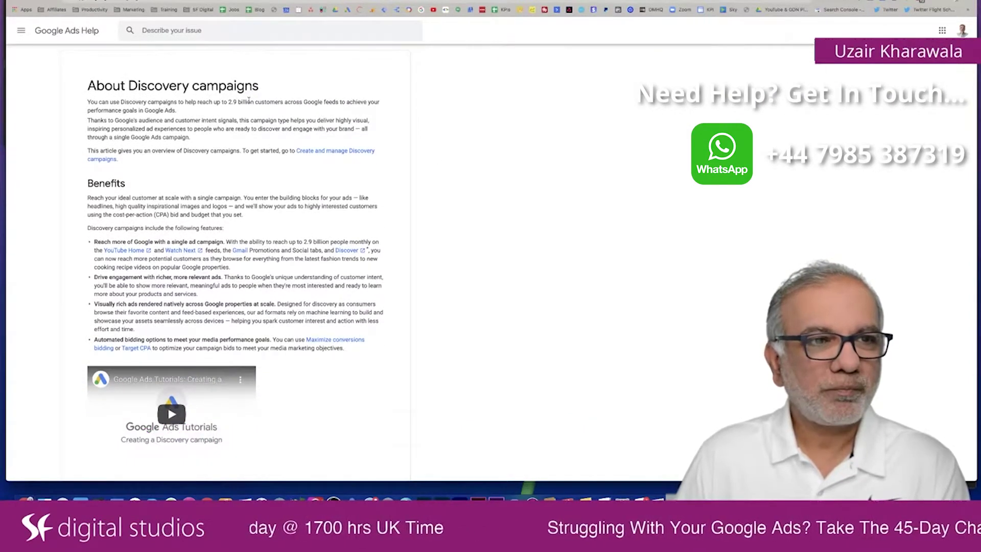
left_click_drag(99, 102, 323, 108)
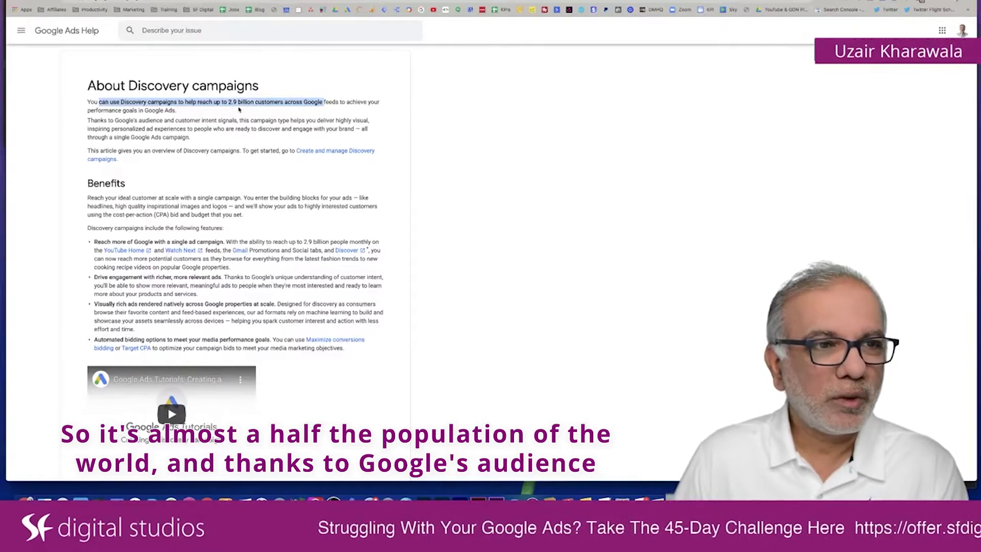
left_click(162, 127)
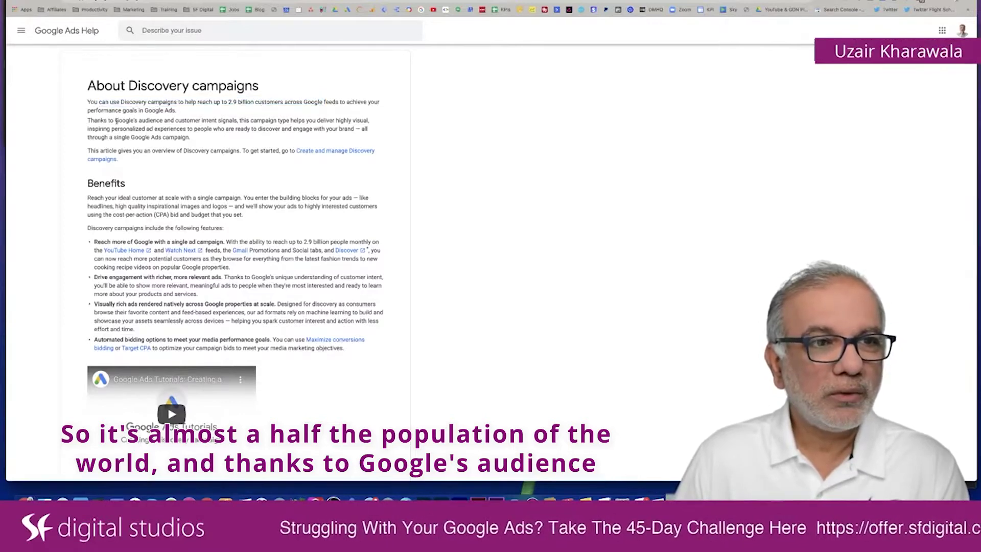
left_click_drag(117, 121, 251, 131)
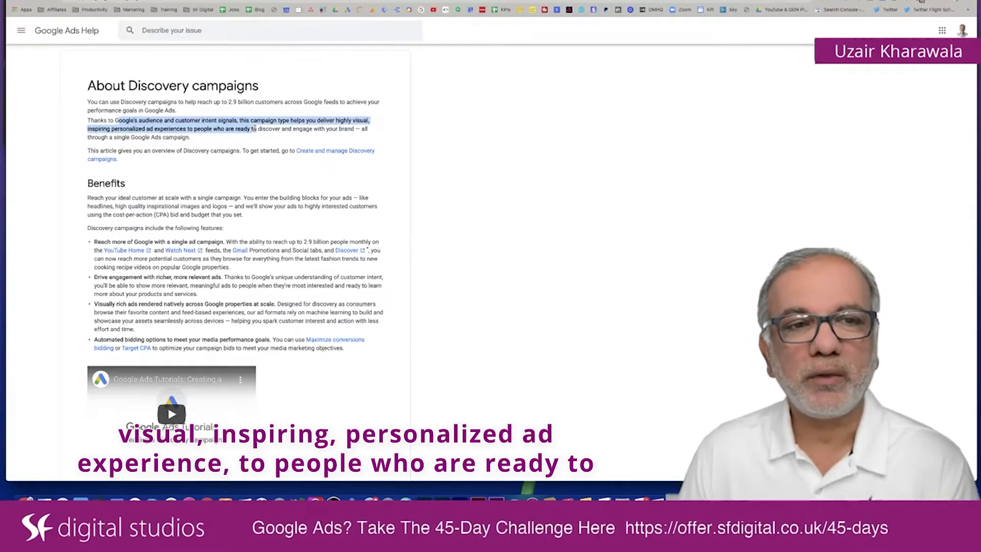
left_click_drag(255, 129, 315, 132)
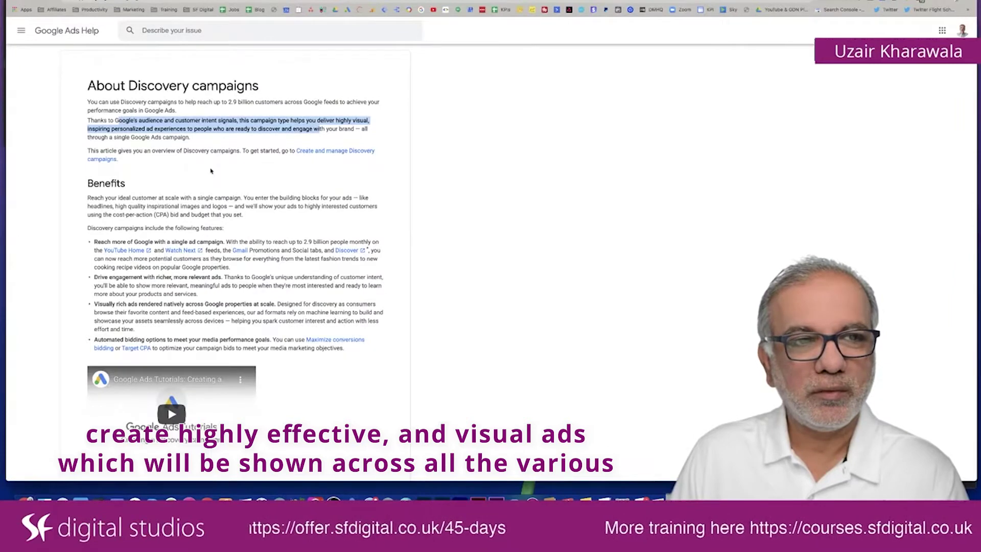
scroll(210, 170, "down", 2)
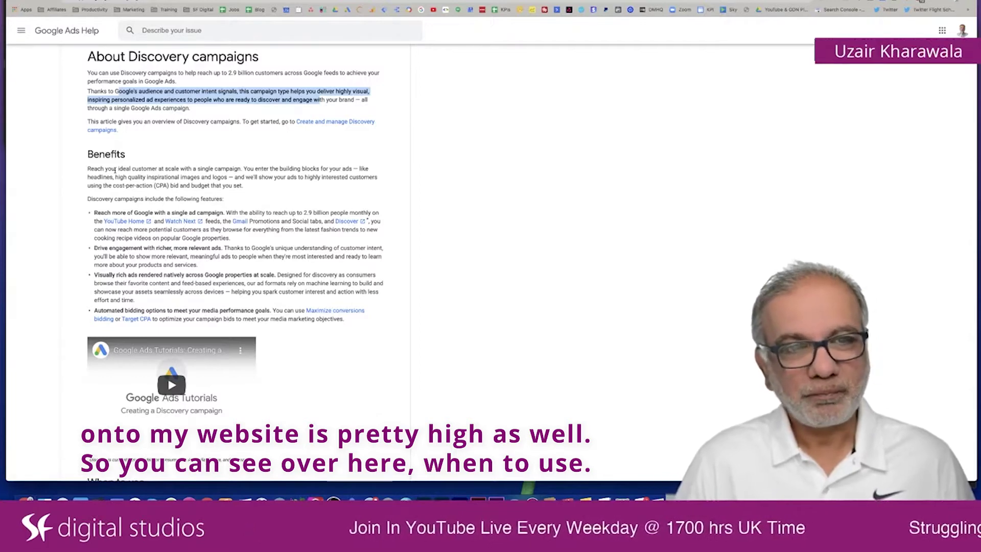
scroll(126, 254, "down", 2)
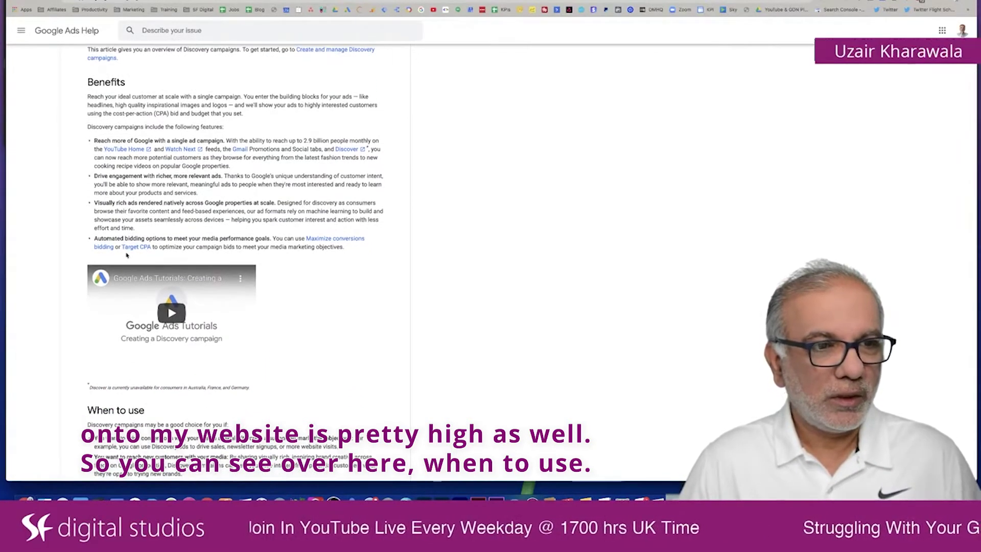
scroll(126, 254, "down", 5)
scroll(126, 255, "down", 1)
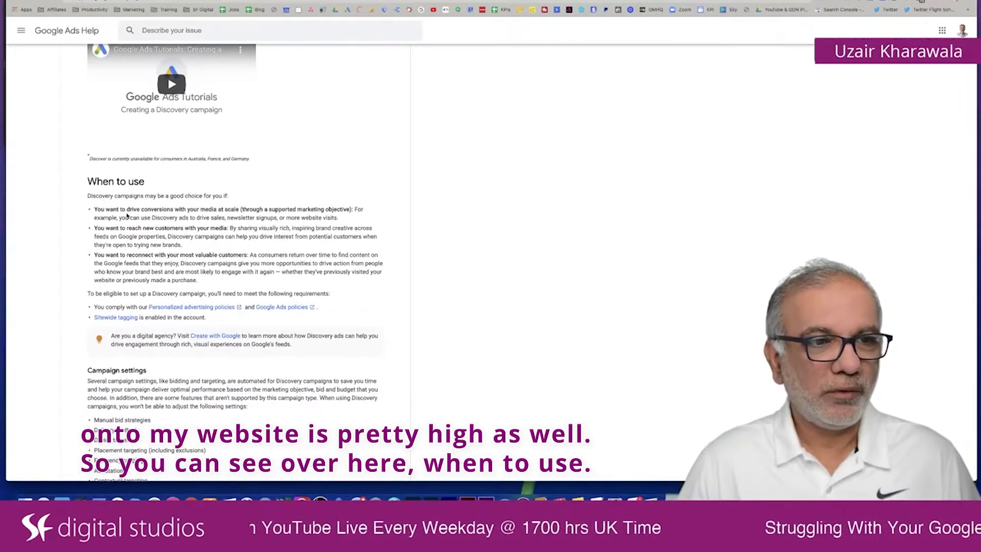
left_click_drag(109, 209, 241, 210)
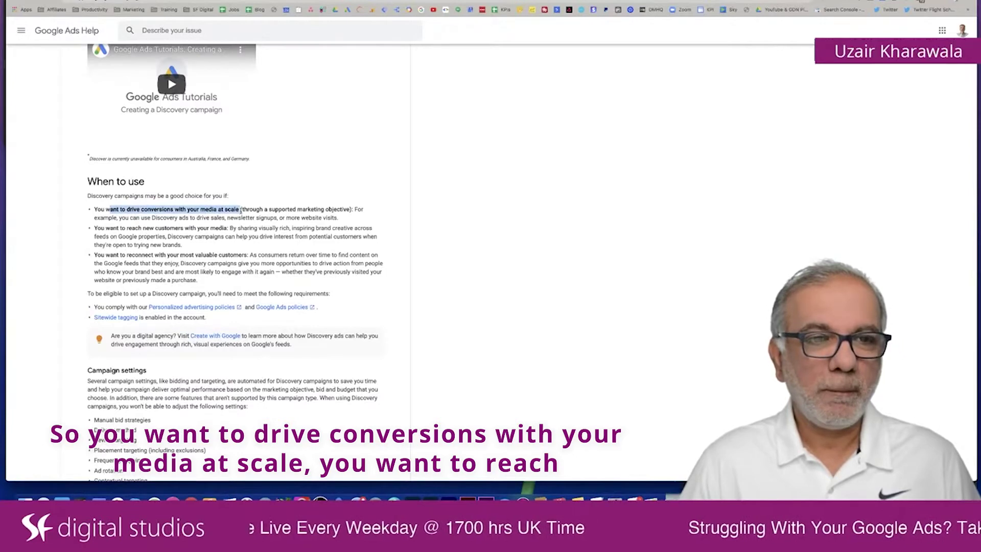
left_click_drag(125, 228, 209, 229)
left_click_drag(105, 254, 234, 254)
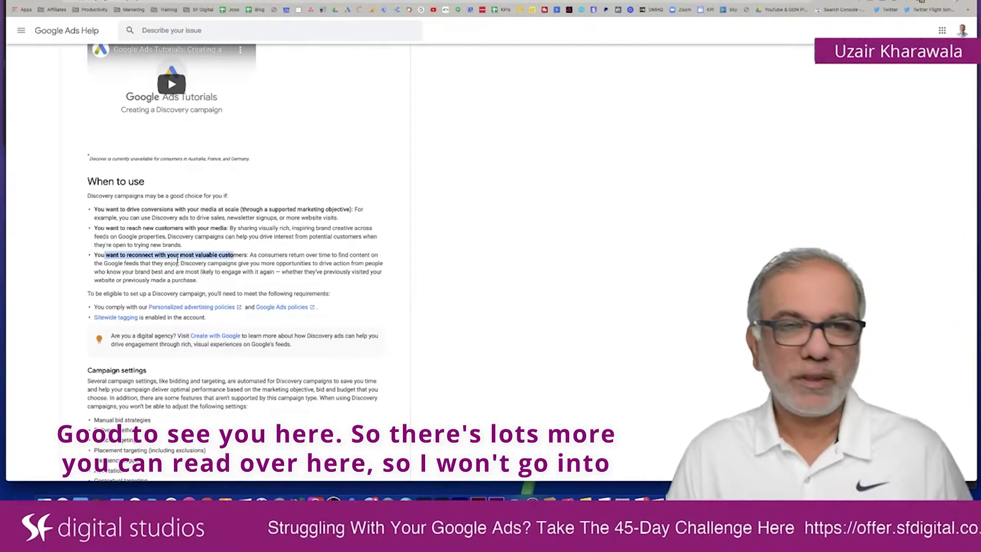
Scroll to the end of the Discovery campaigns help article and back up.
scroll(177, 260, "down", 2)
scroll(177, 260, "down", 8)
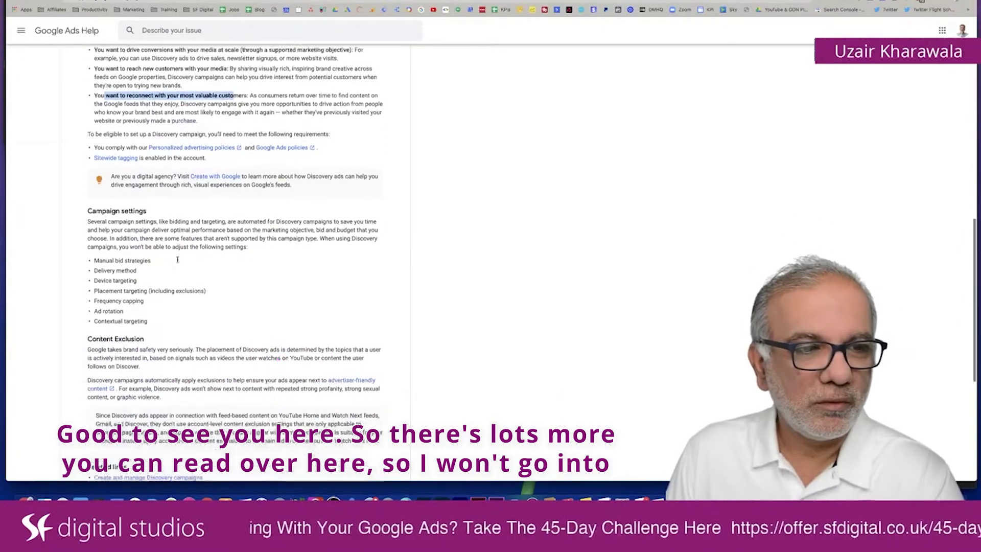
scroll(178, 262, "up", 1)
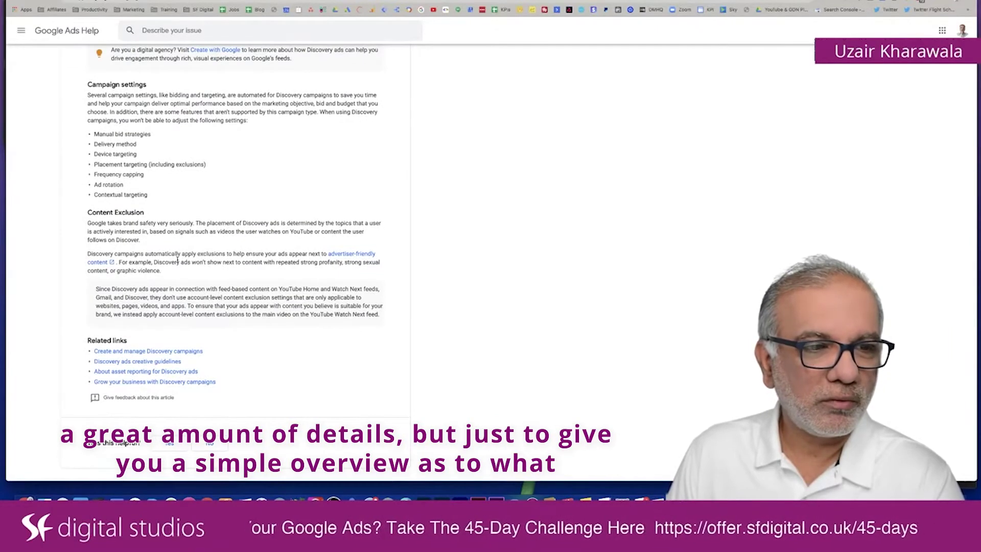
scroll(177, 261, "up", 5)
scroll(177, 260, "up", 7)
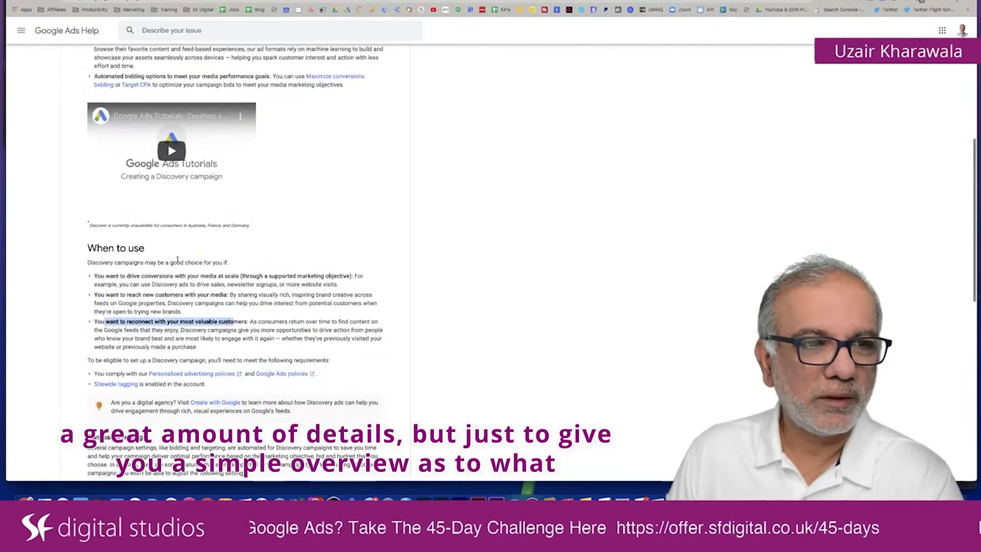
scroll(177, 260, "up", 12)
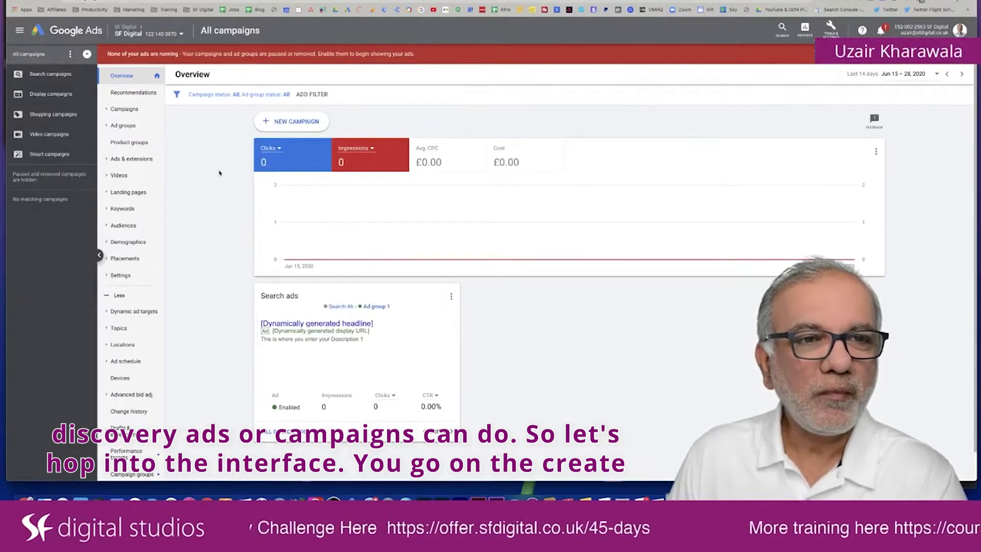
Start a new campaign, preview the goal options, and choose no goal's guidance.
left_click(301, 121)
left_click(308, 126)
left_click(433, 219)
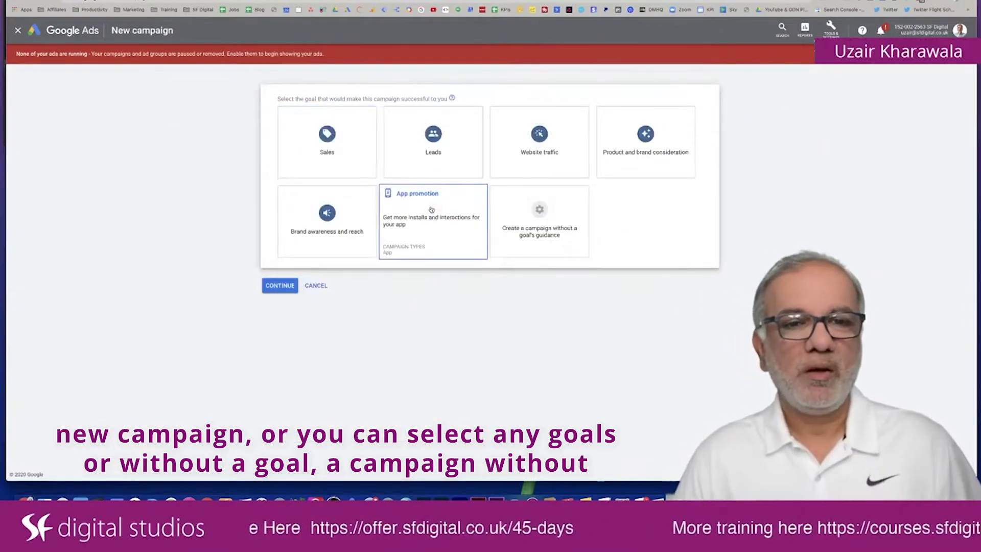
left_click(474, 143)
left_click(644, 136)
left_click(364, 158)
left_click(444, 217)
left_click(360, 222)
left_click(539, 220)
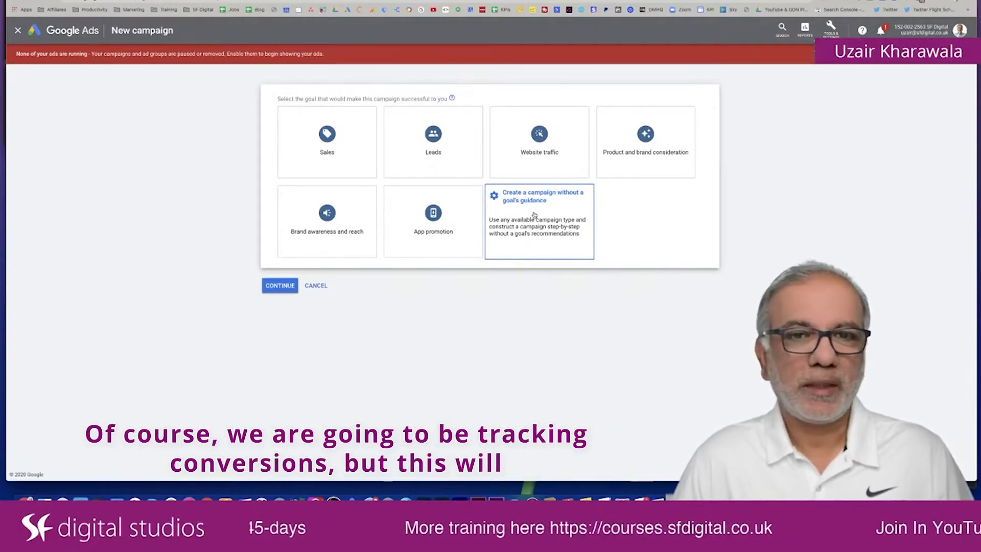
left_click(534, 215)
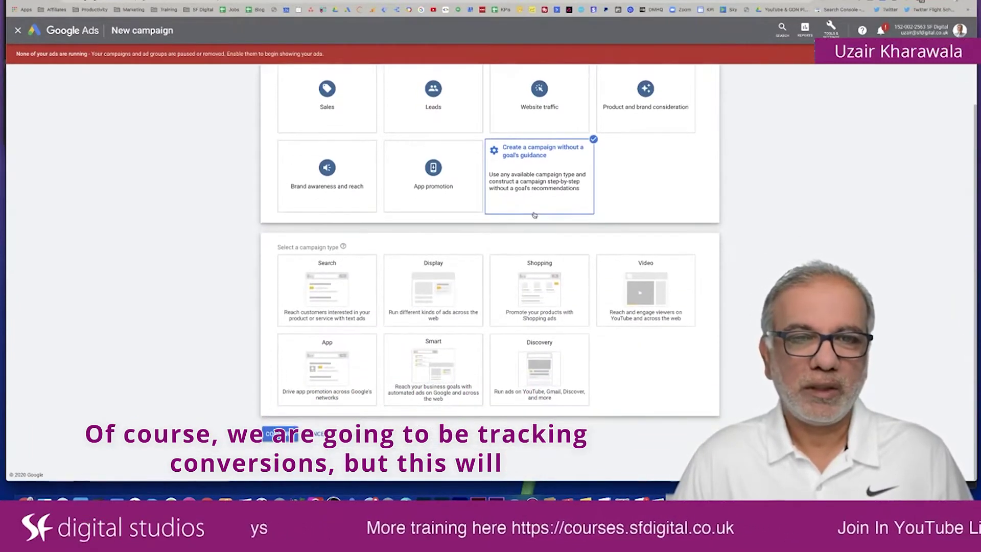
left_click(504, 175)
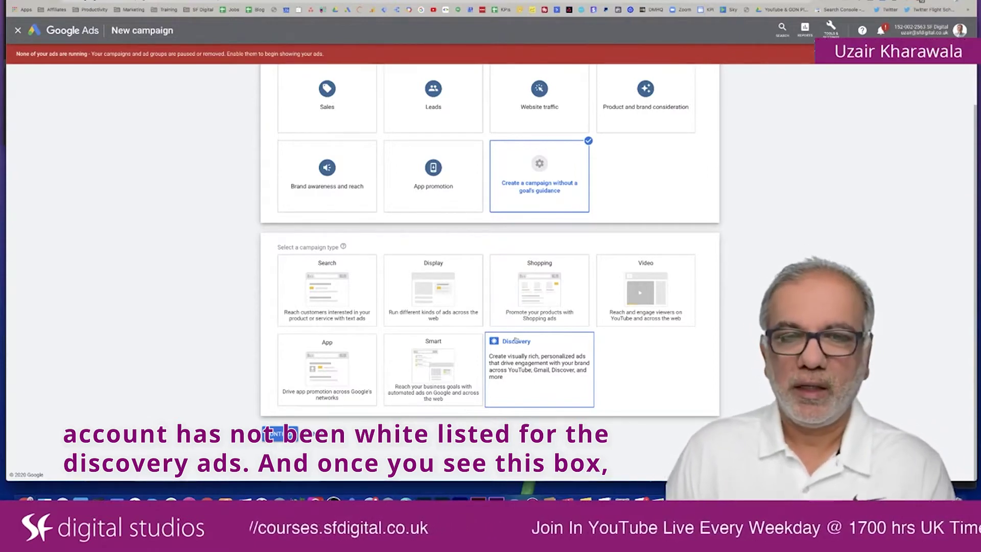
Pick the Discovery campaign type and target the United Kingdom location.
left_click(532, 362)
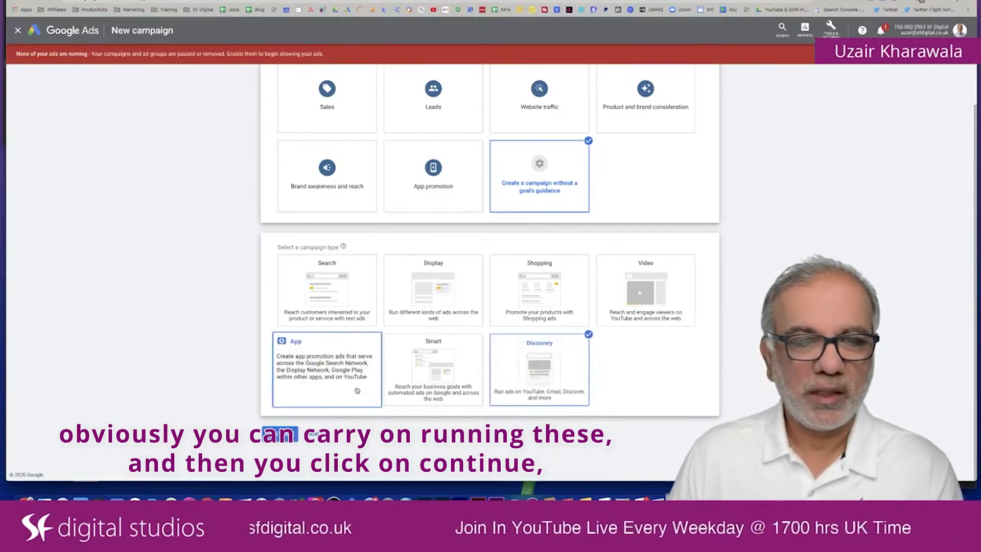
left_click(280, 433)
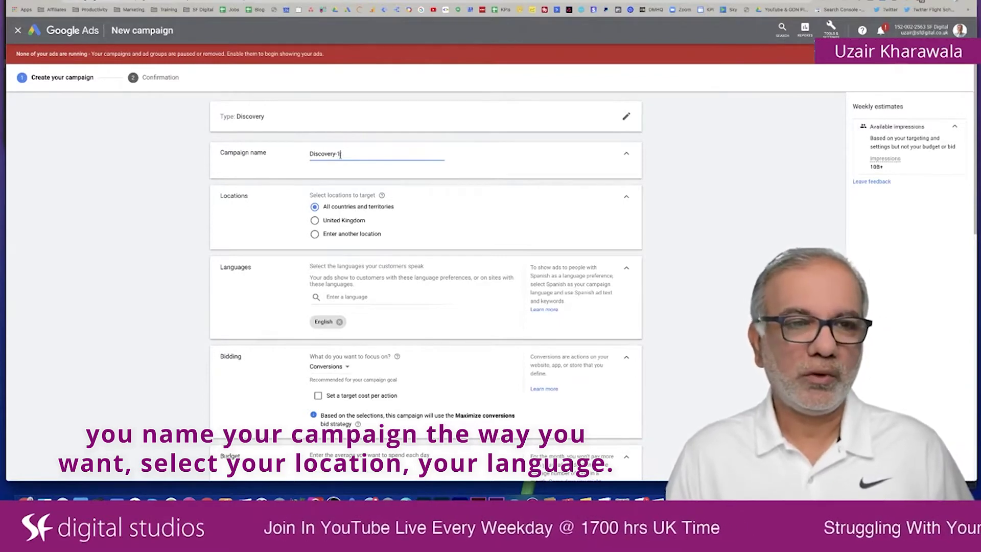
scroll(327, 153, "down", 2)
left_click(315, 164)
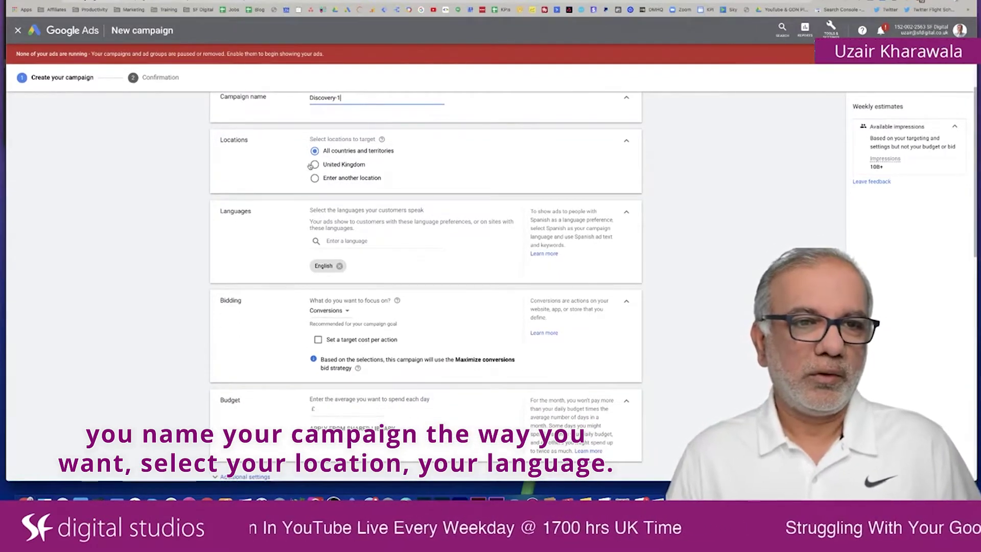
scroll(326, 169, "down", 3)
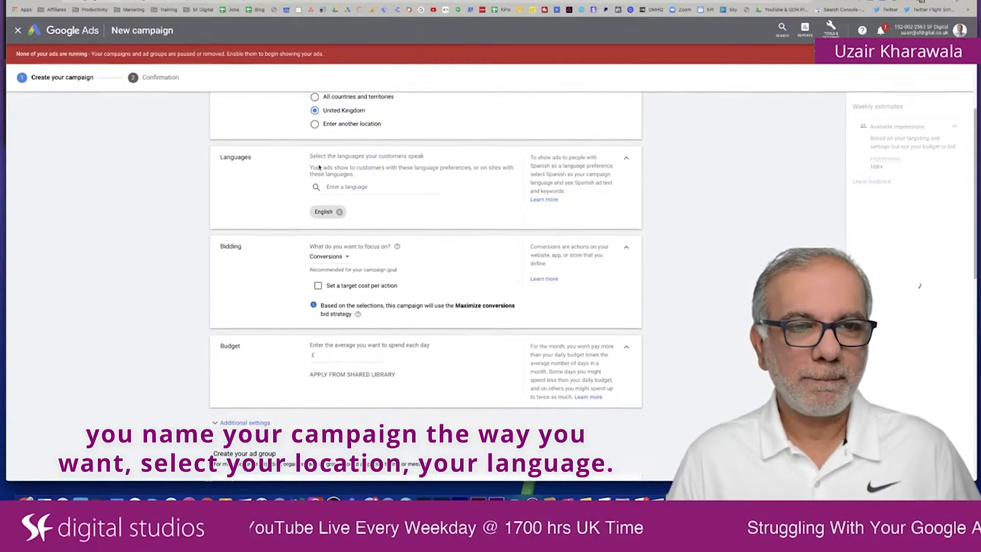
scroll(333, 171, "down", 1)
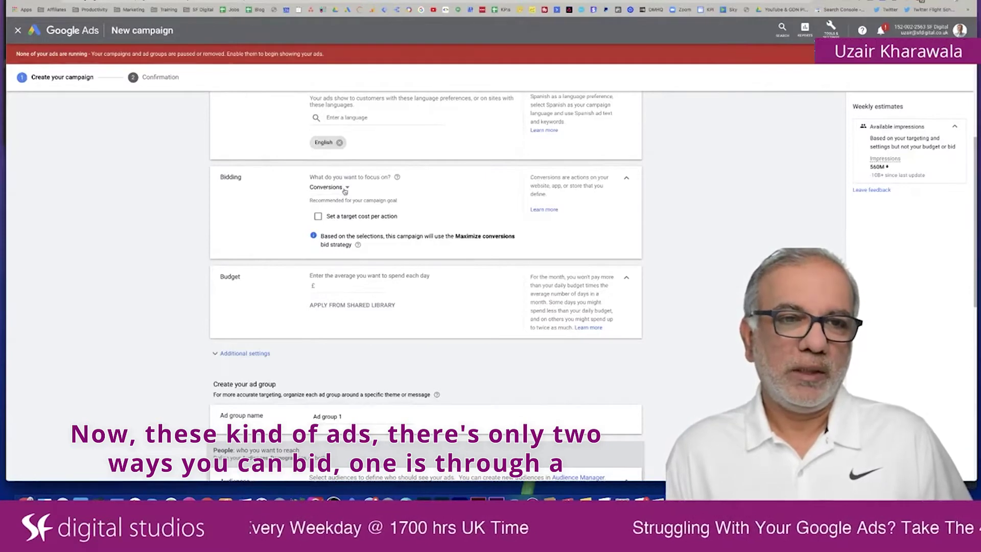
left_click(345, 191)
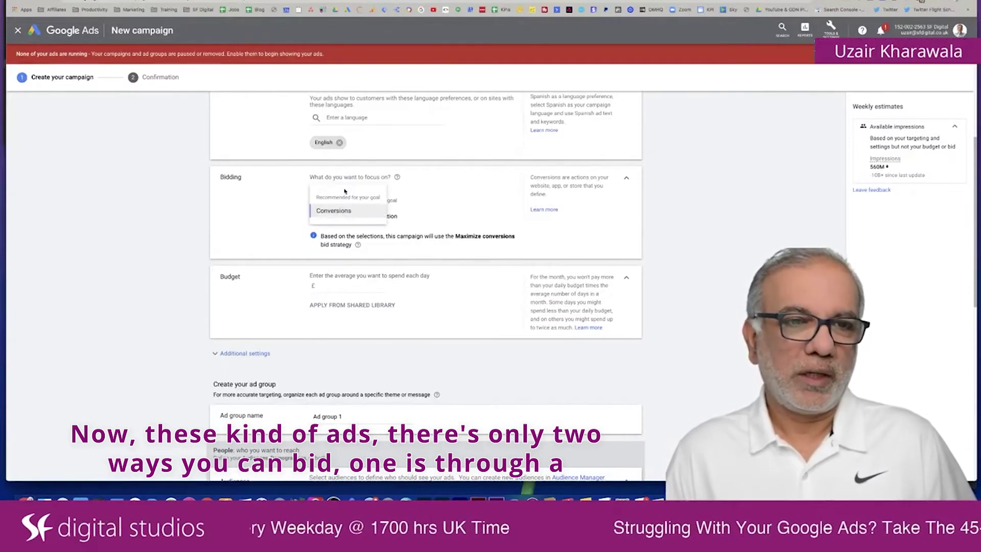
left_click(428, 197)
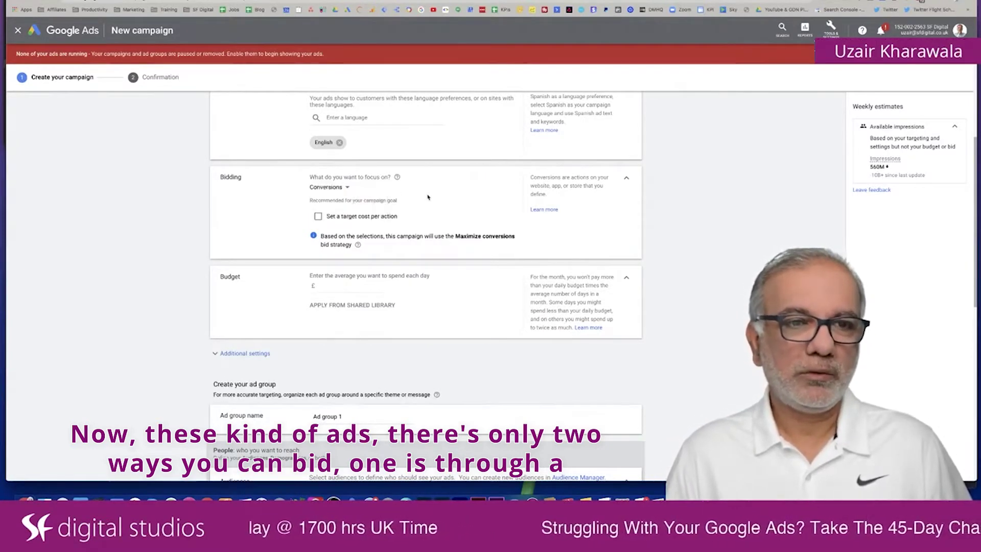
left_click(356, 219)
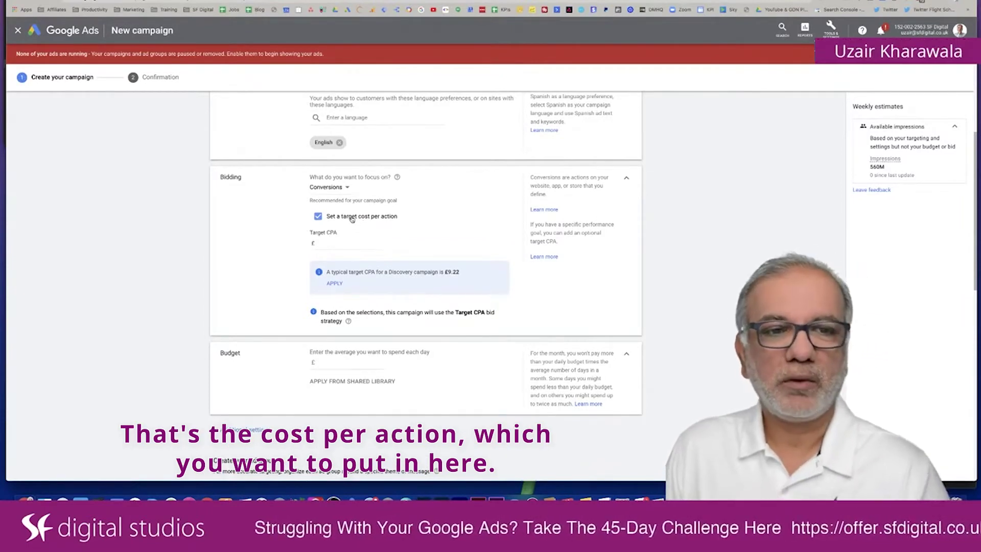
left_click(320, 242)
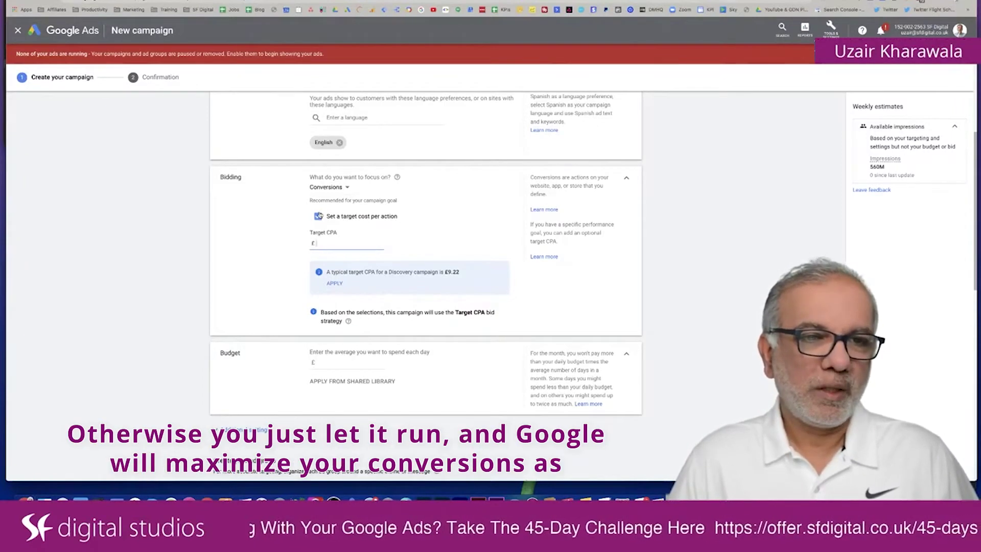
left_click(317, 215)
left_click(347, 188)
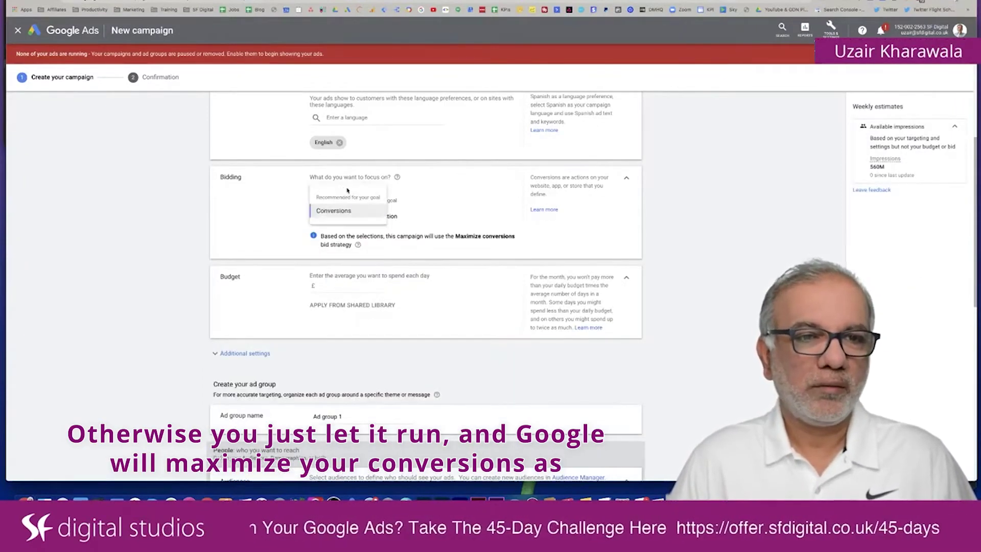
left_click(448, 212)
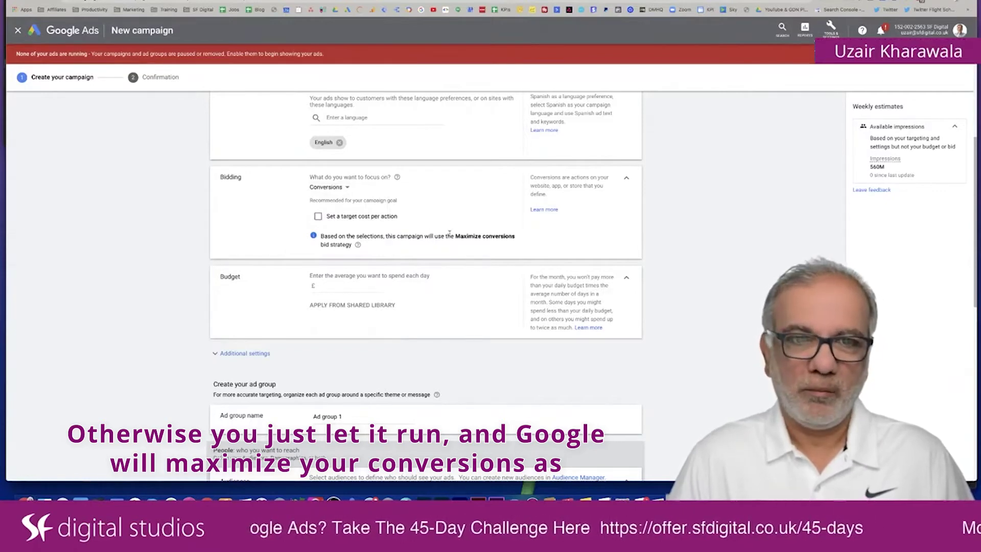
left_click_drag(465, 233, 491, 243)
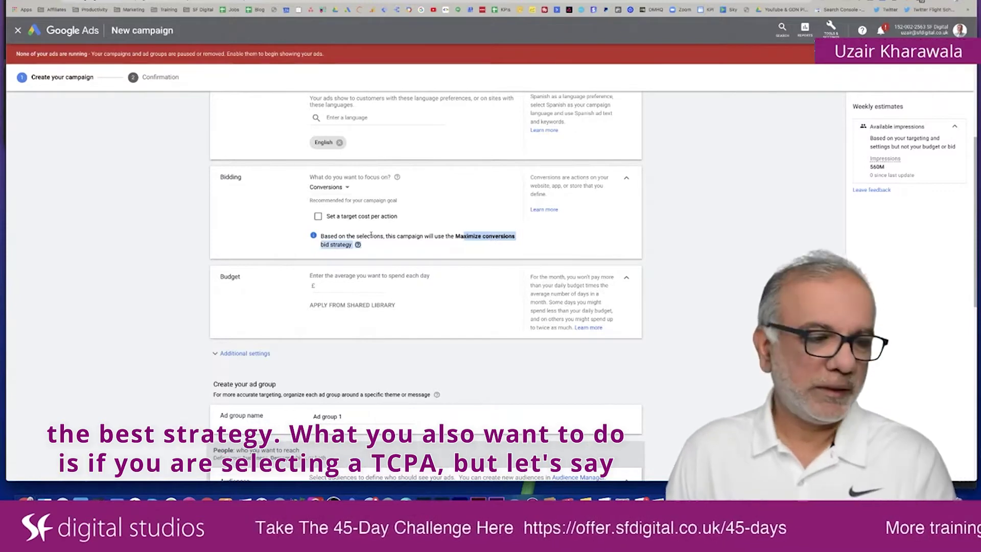
Enter a £10 daily budget and untick target CPA, keeping Maximize conversions bidding.
left_click(318, 217)
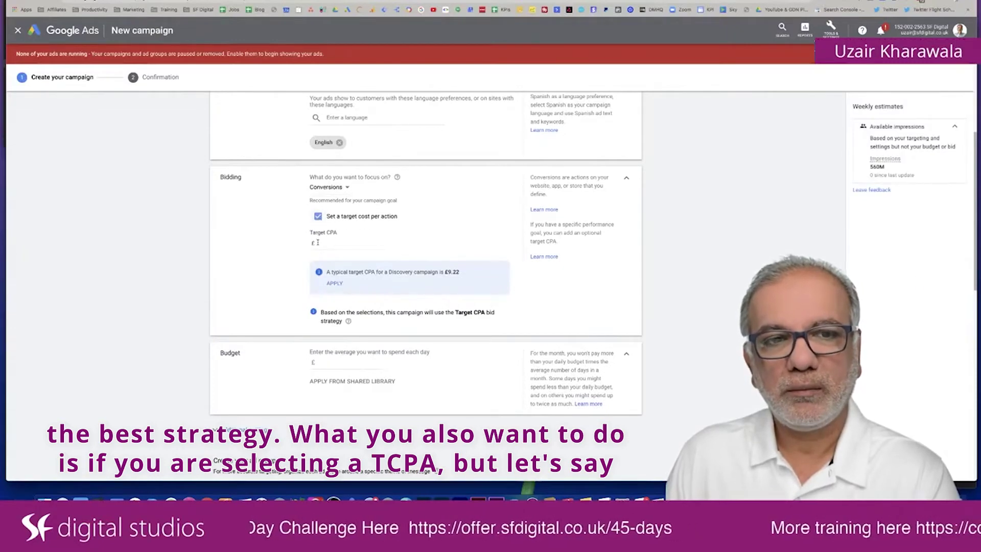
left_click(327, 242)
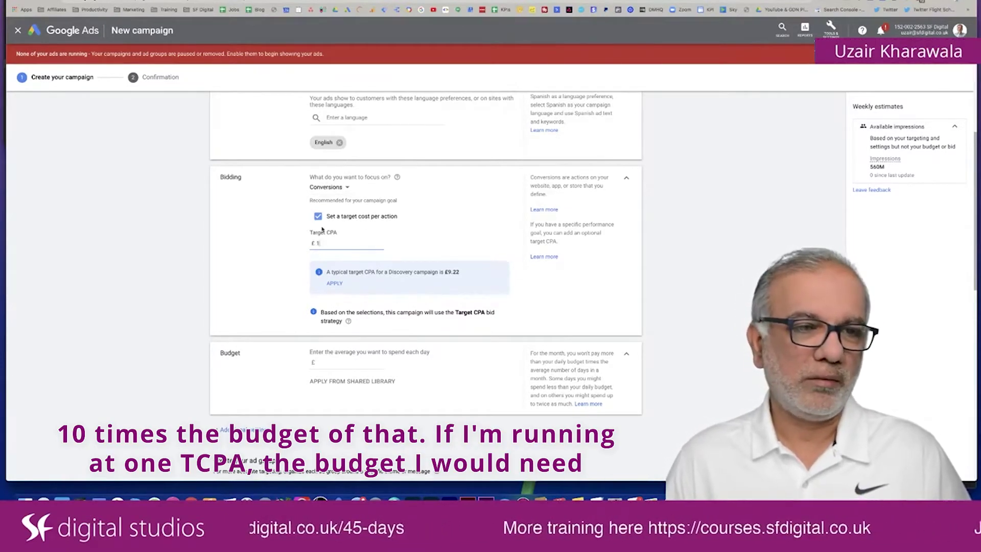
left_click(329, 363)
type("10")
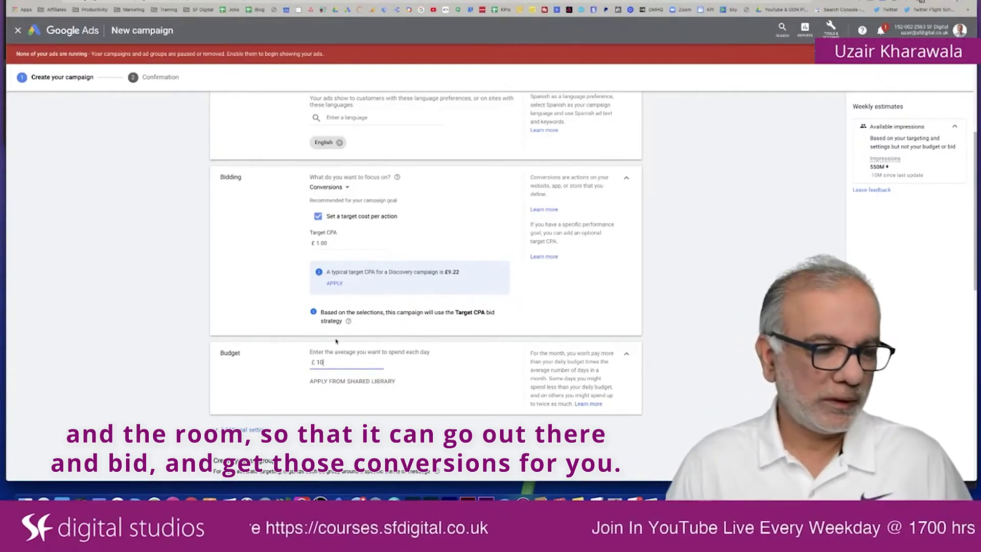
left_click(317, 216)
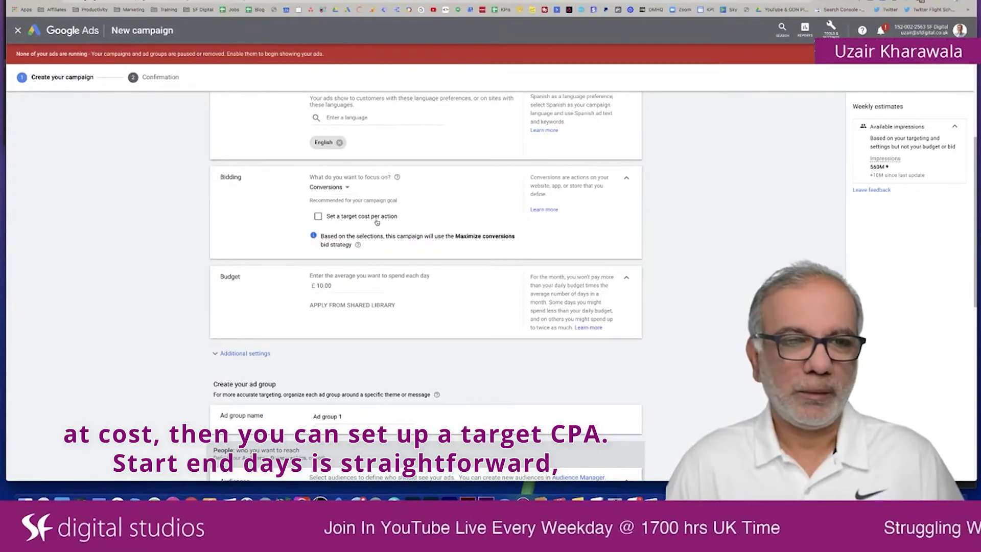
Expand Additional settings and show the campaign's conversion choices.
scroll(377, 222, "down", 3)
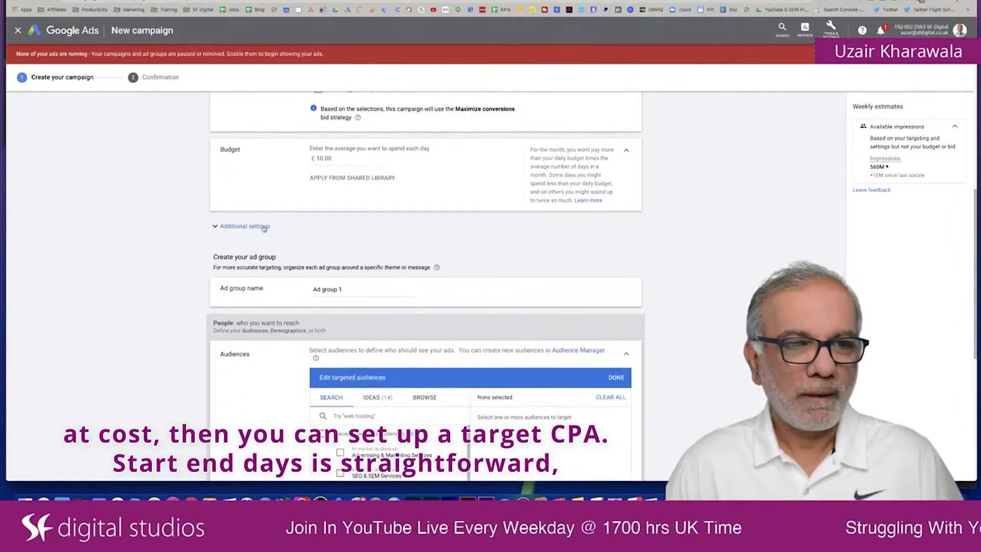
left_click(264, 228)
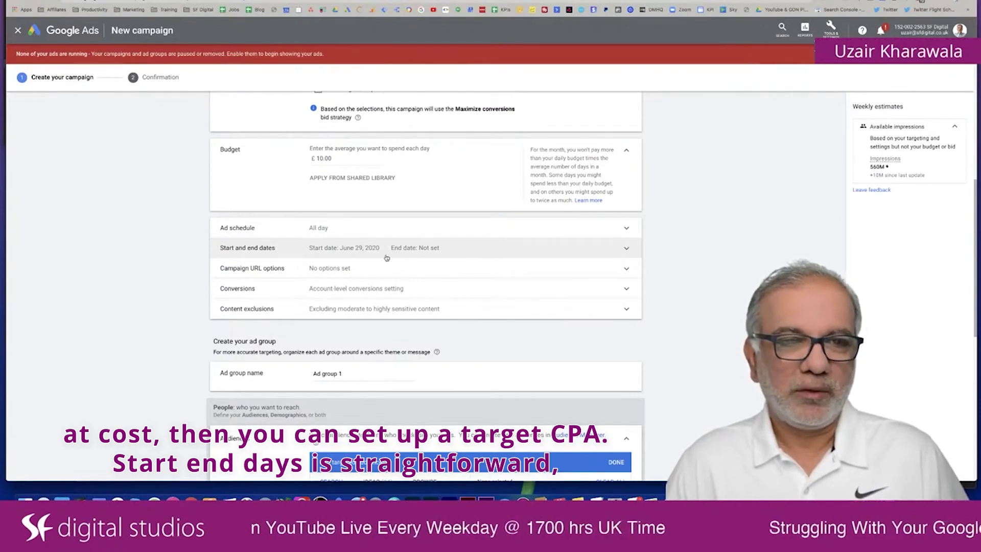
left_click(351, 290)
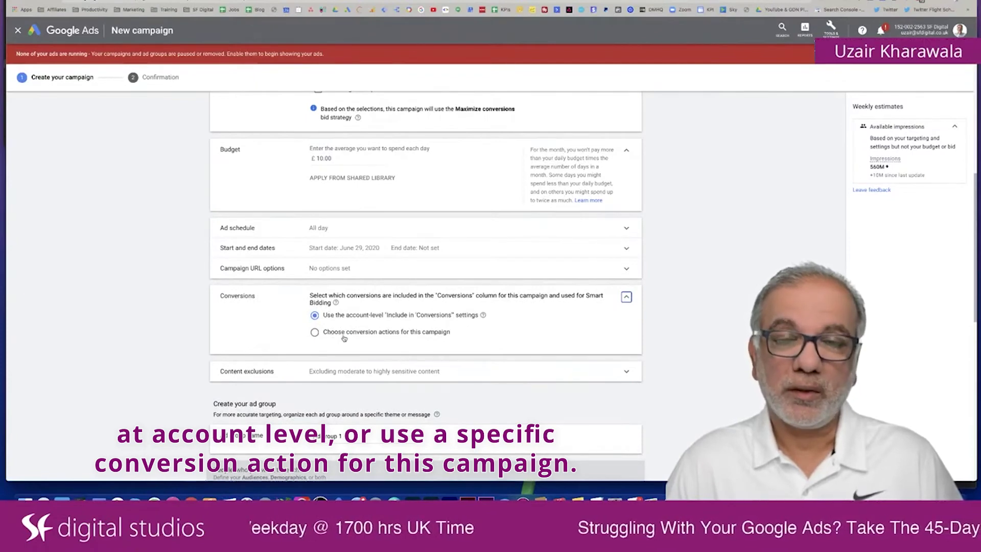
Expand Content exclusions and highlight the Discovery content exclusion explanation.
scroll(368, 337, "down", 5)
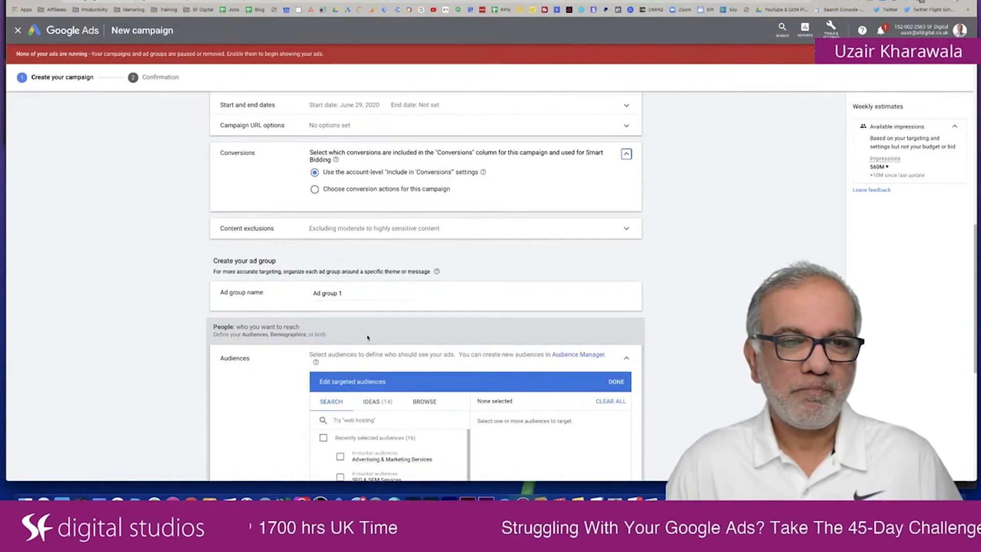
scroll(368, 337, "down", 1)
left_click(416, 205)
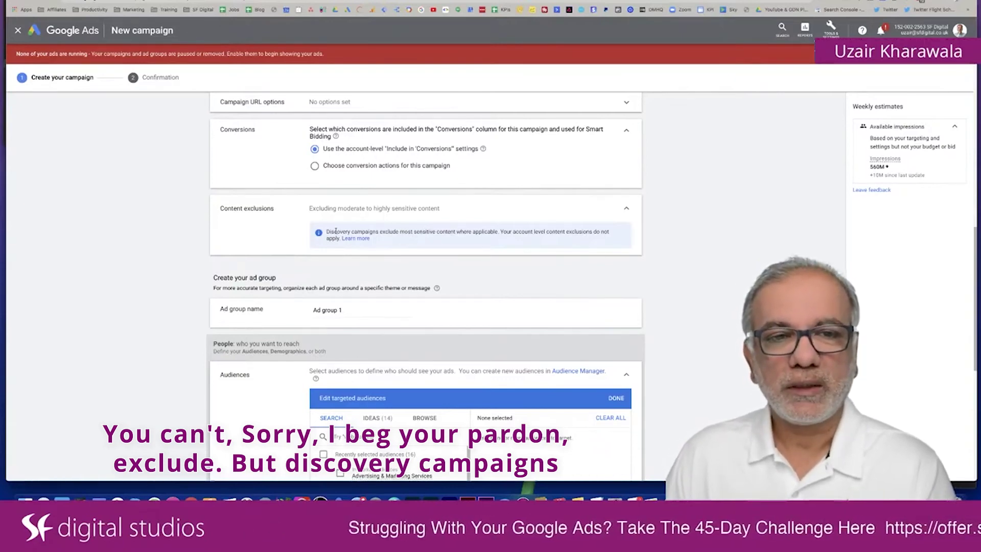
left_click_drag(336, 231, 482, 233)
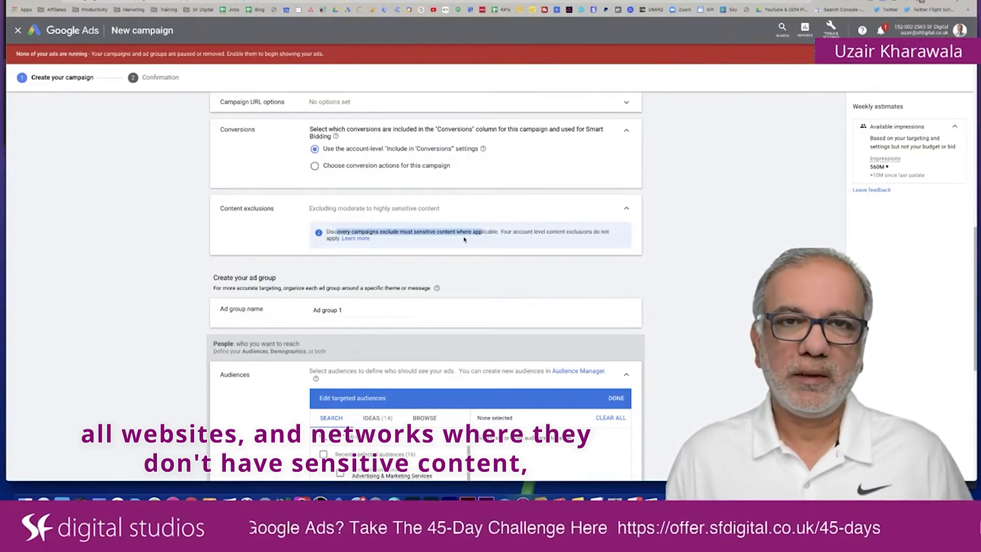
left_click(427, 243)
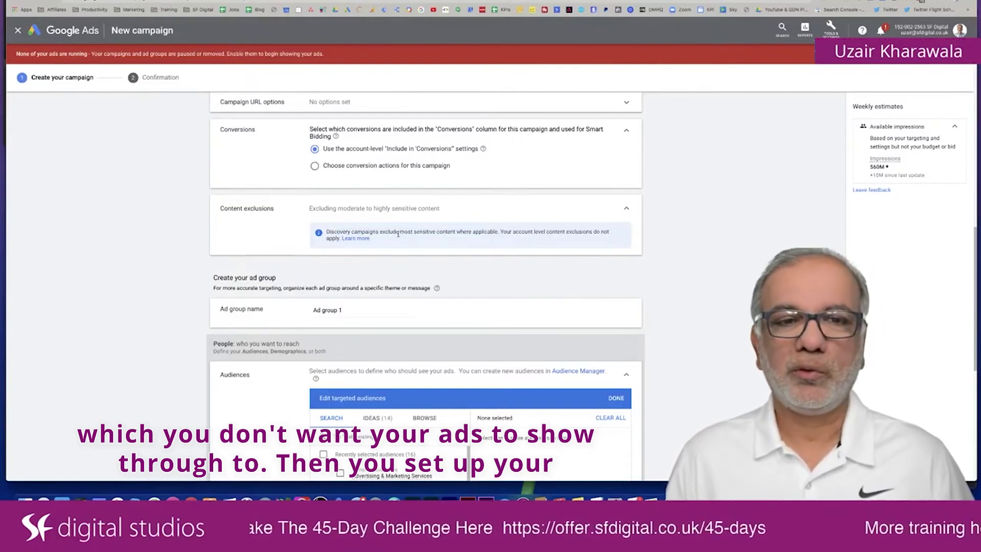
scroll(398, 233, "down", 3)
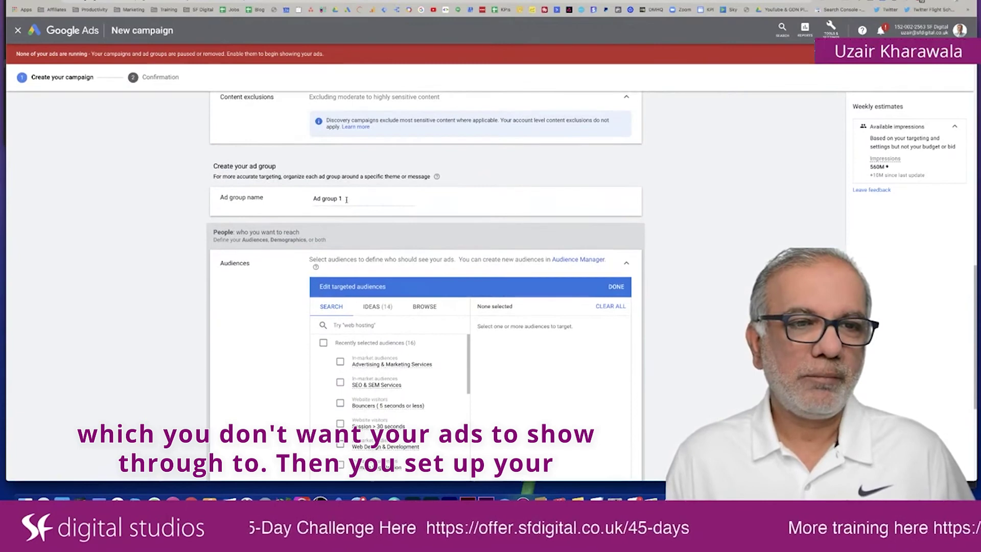
Select the Advertising & Marketing Services audience and start retyping the ad group name.
left_click_drag(346, 199, 313, 200)
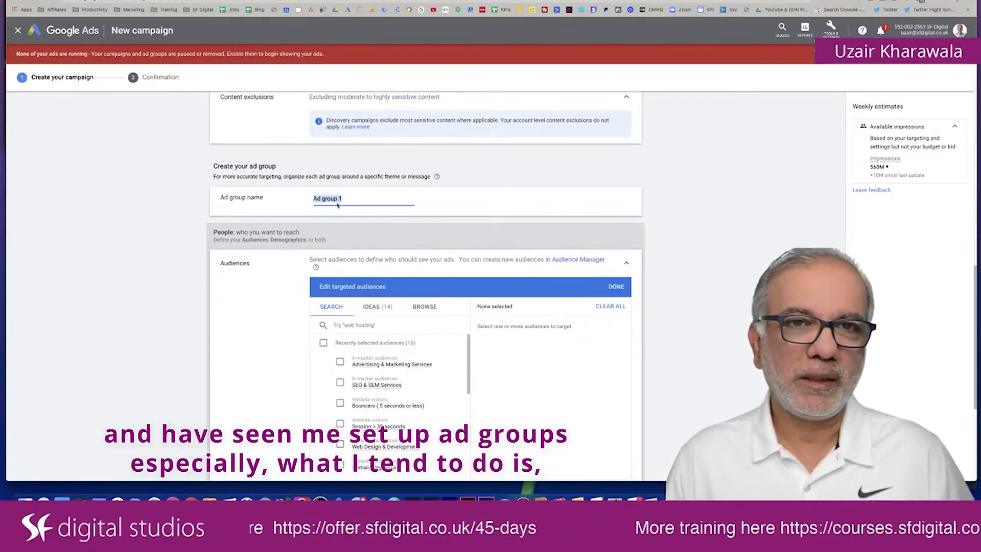
scroll(358, 225, "down", 3)
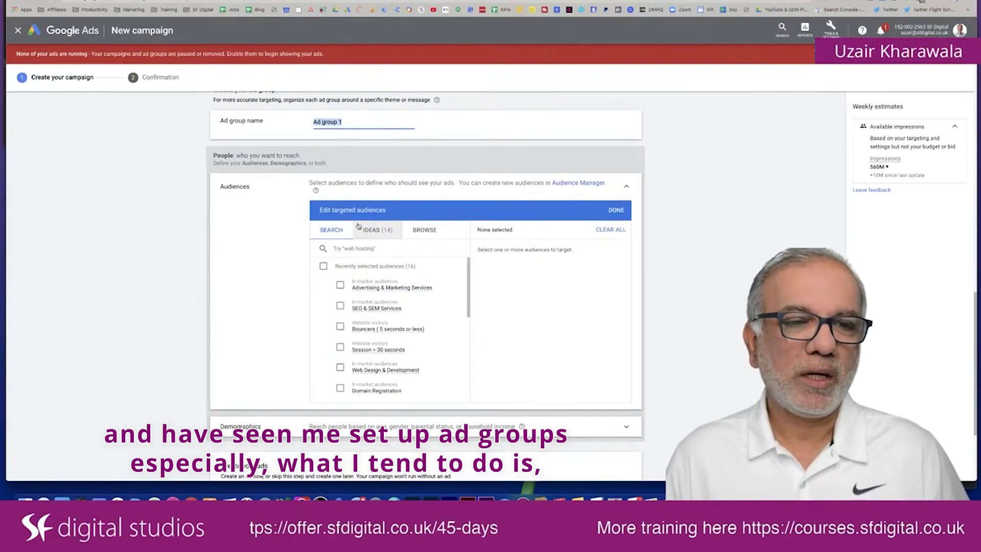
left_click(340, 286)
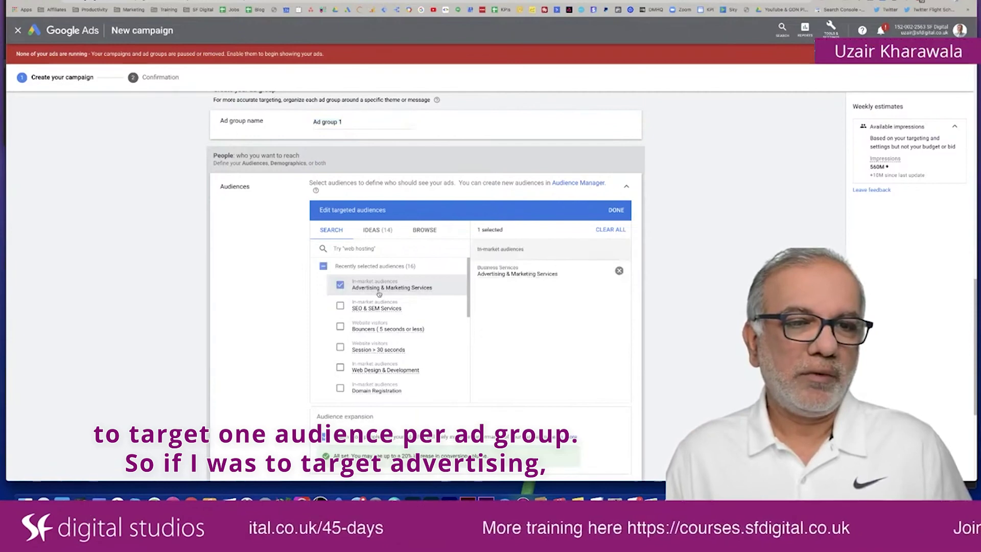
triple_click(348, 122)
type("Advertis")
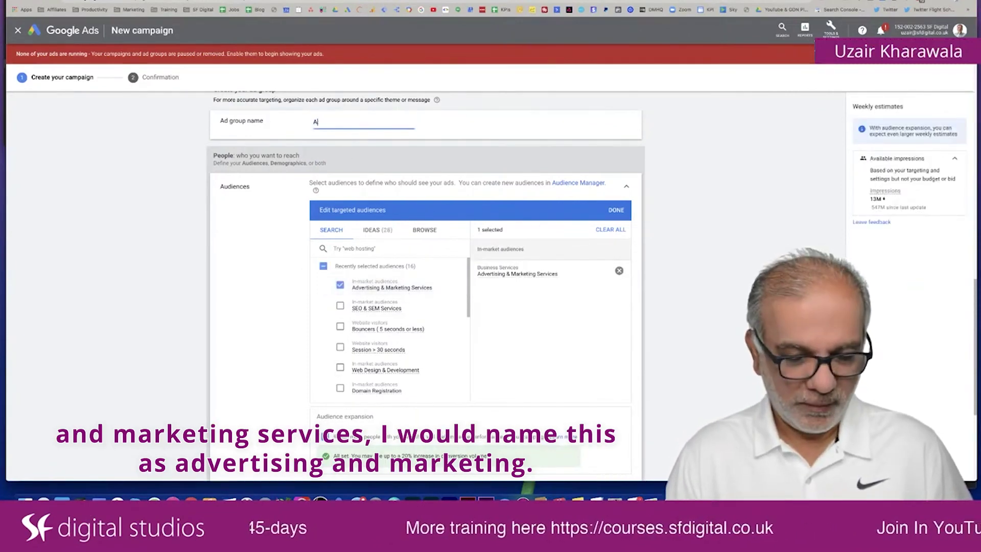
type("ing")
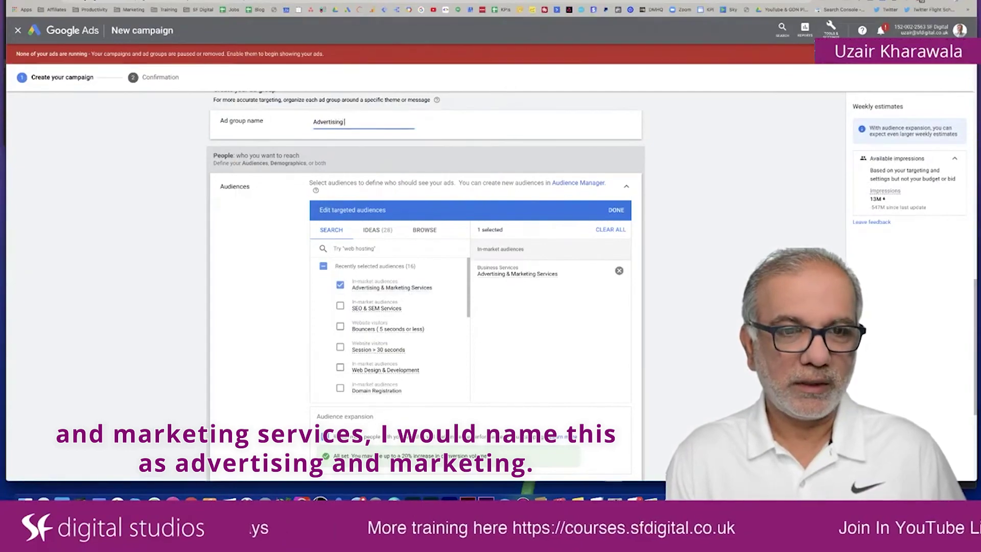